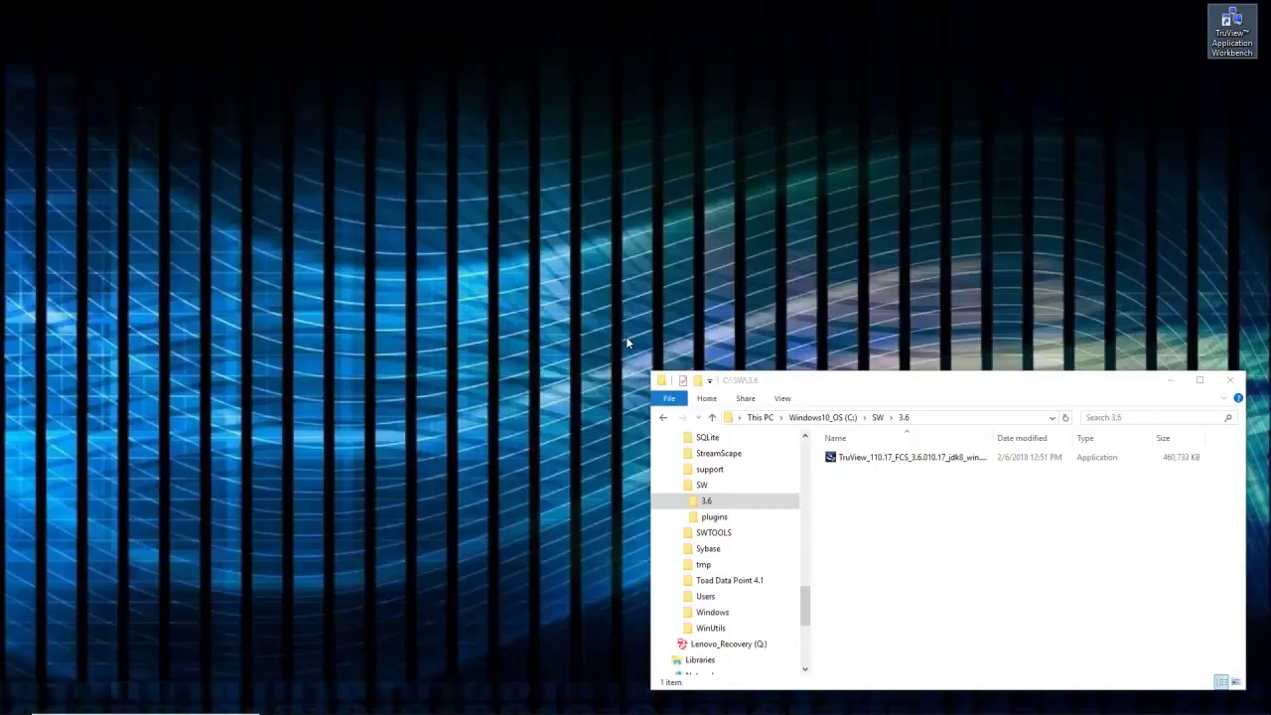
Set the installer to run in Windows 7 compatibility mode with System high DPI scaling, and apply.
{"action": "right_click", "coordinate": [916, 460]}
{"action": "left_click", "coordinate": [934, 445]}
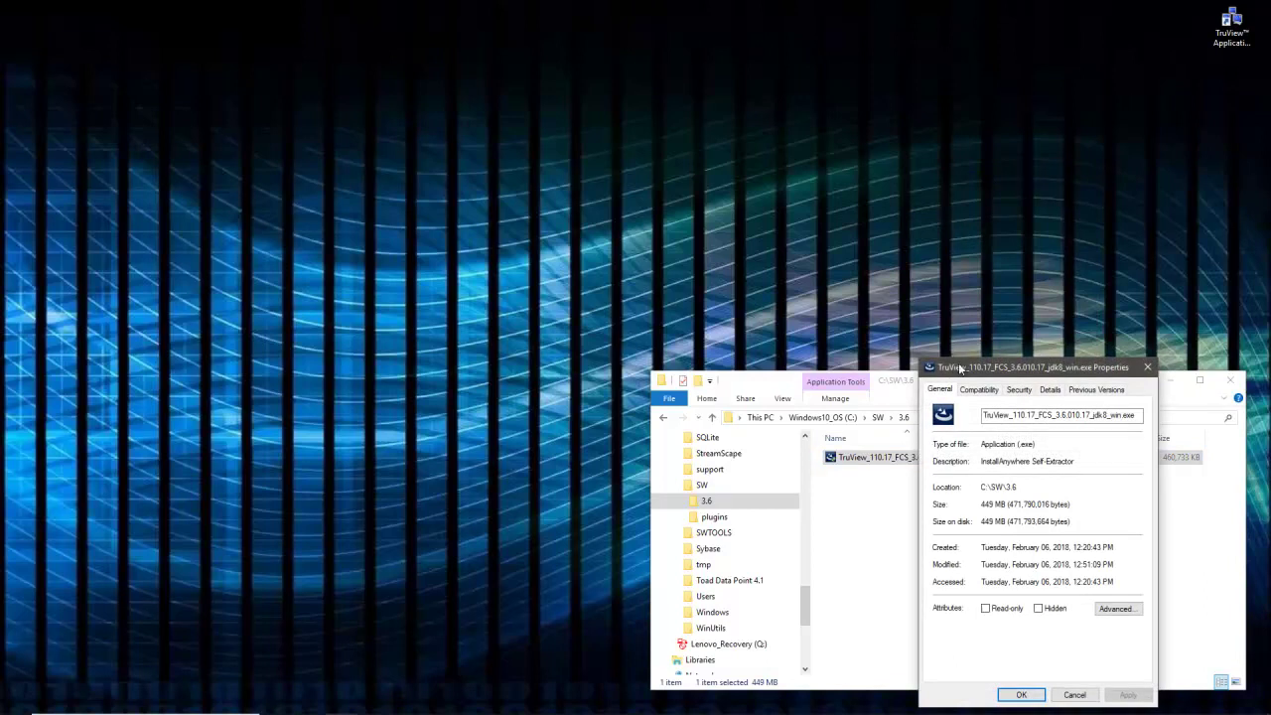
{"action": "left_click_drag", "start_coordinate": [959, 367], "coordinate": [392, 223]}
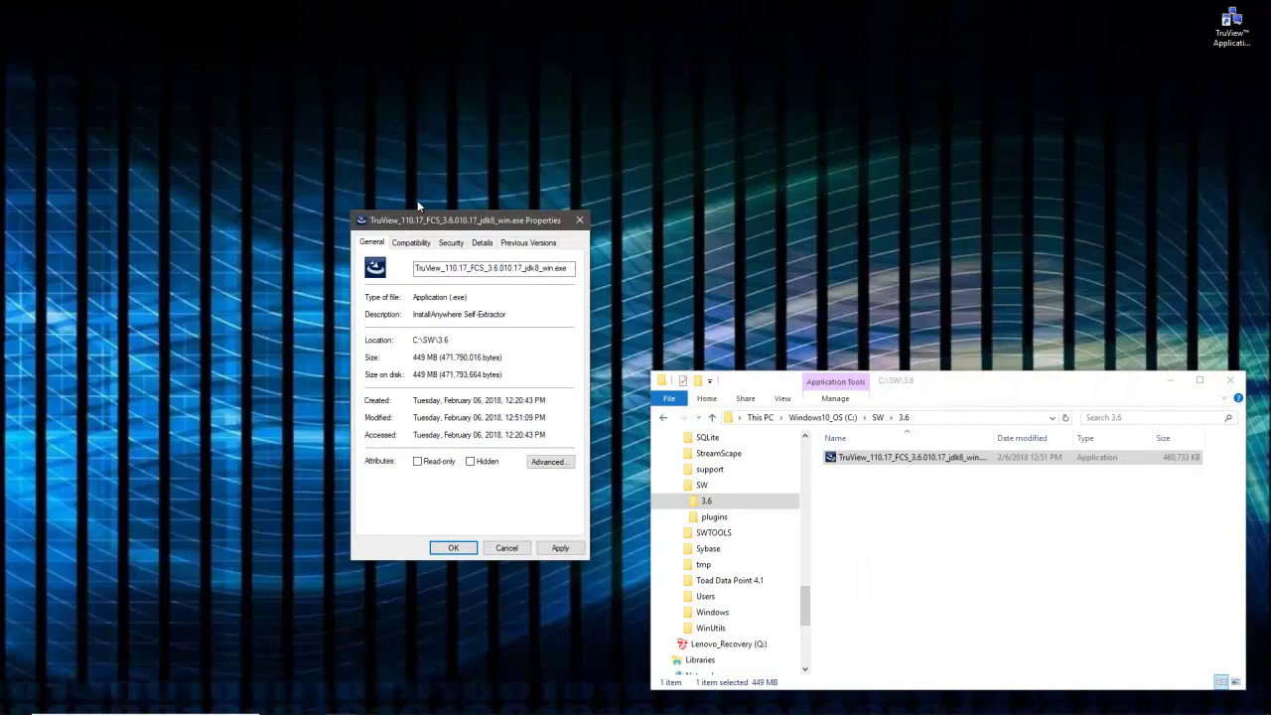
{"action": "left_click", "coordinate": [400, 245]}
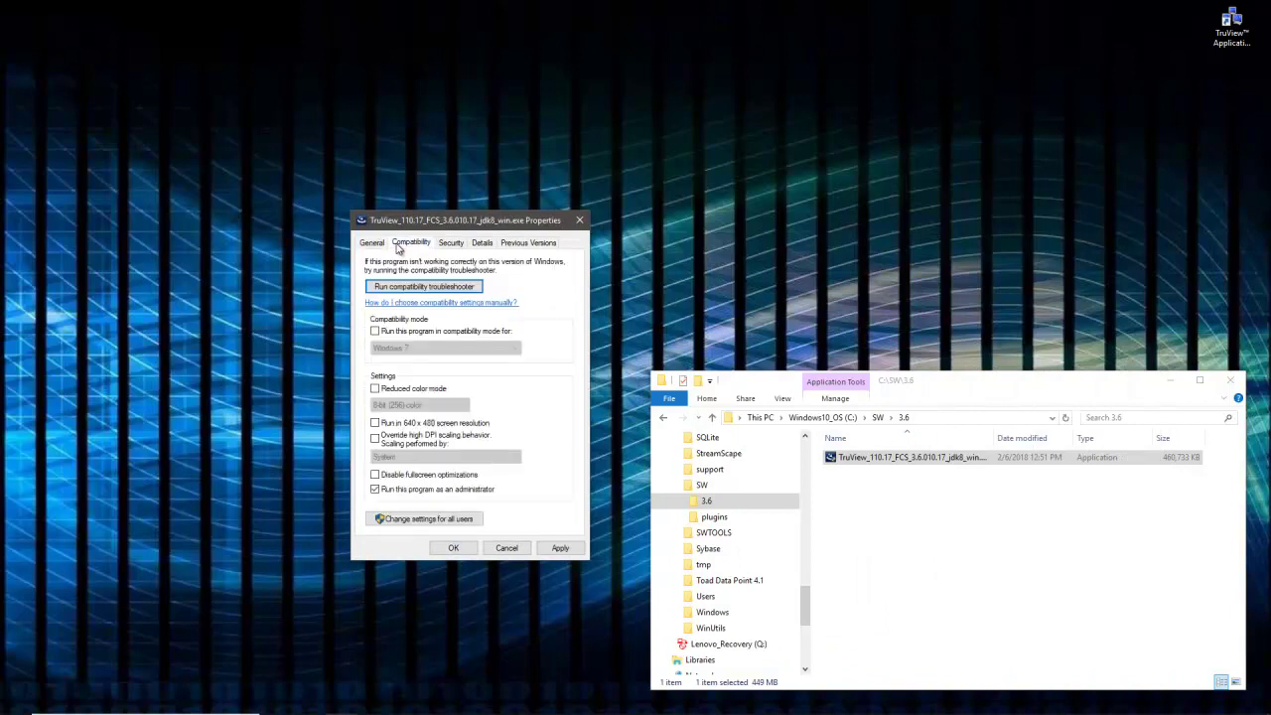
{"action": "left_click", "coordinate": [375, 333]}
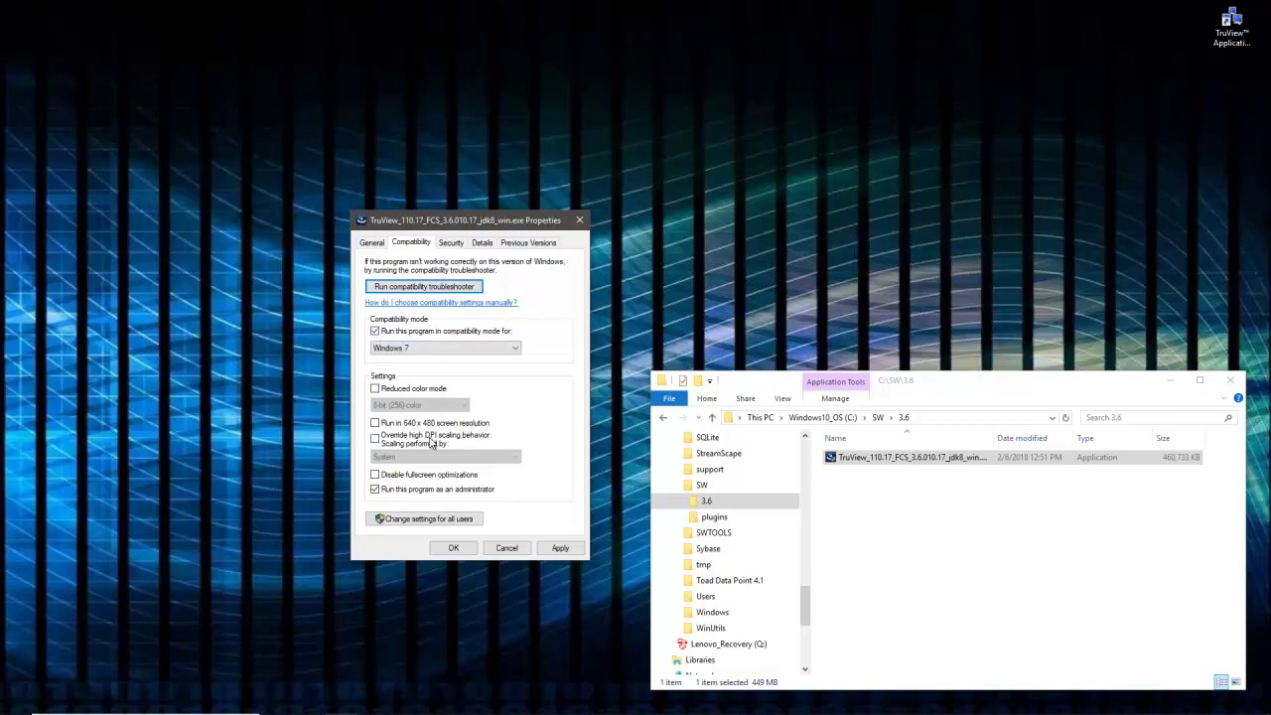
{"action": "left_click", "coordinate": [376, 439]}
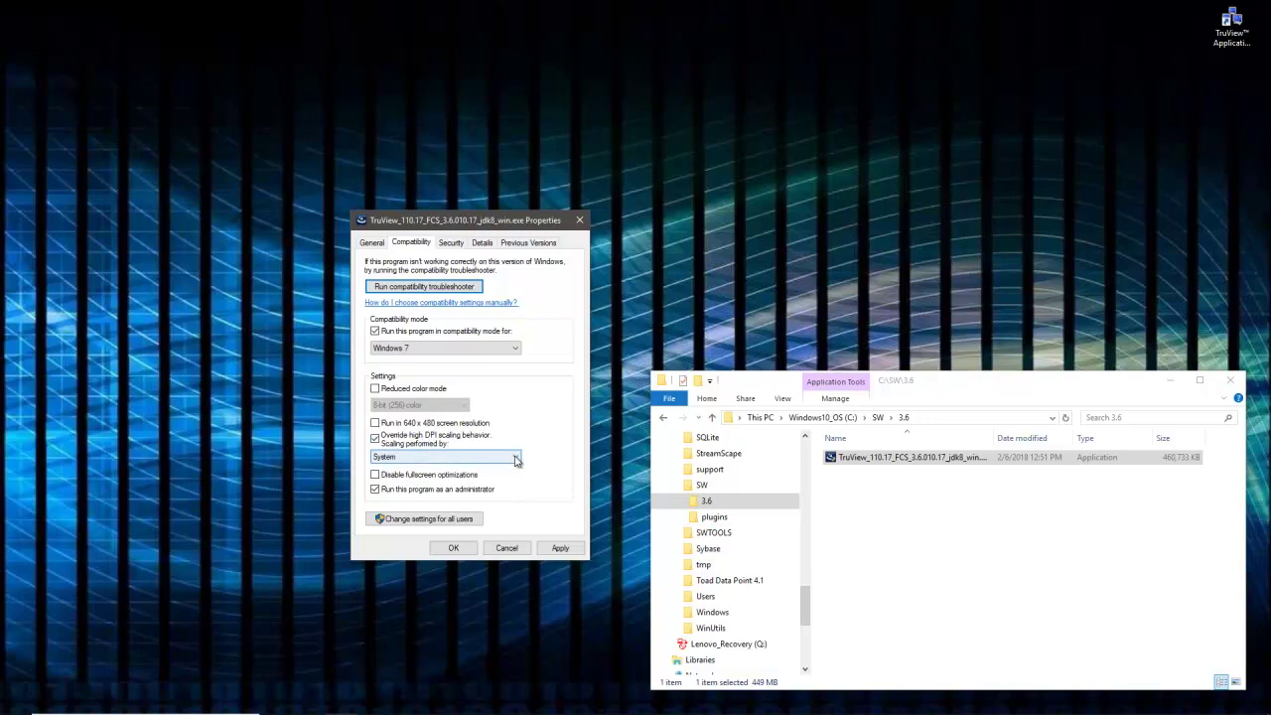
{"action": "left_click", "coordinate": [514, 458]}
{"action": "left_click", "coordinate": [500, 478]}
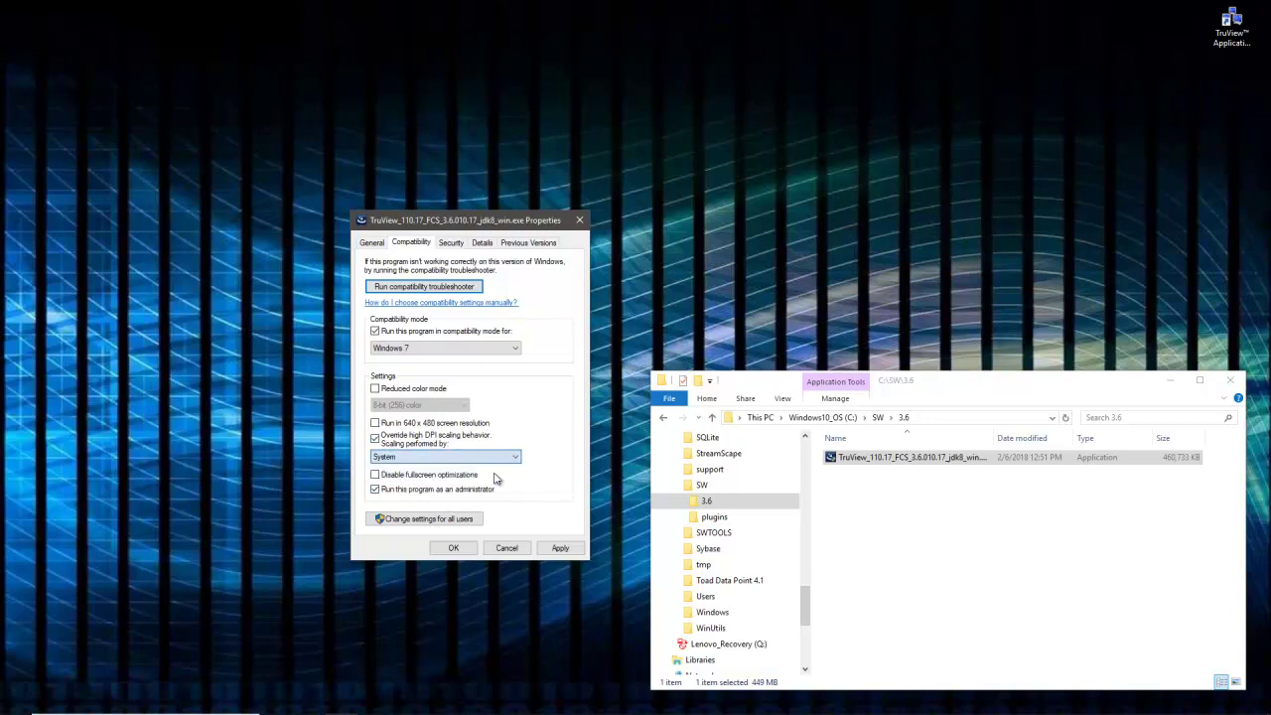
{"action": "left_click", "coordinate": [561, 547]}
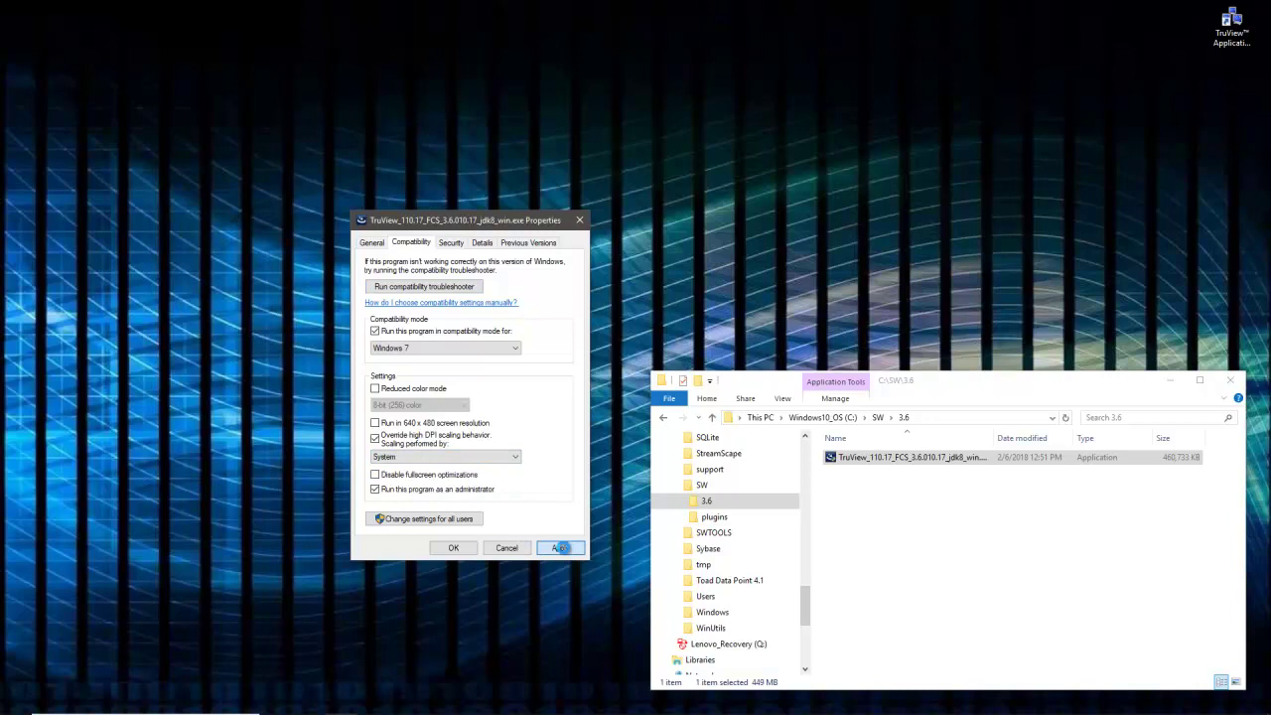
Close the installer's properties and launch the TruView installer .exe.
{"action": "left_click", "coordinate": [453, 549]}
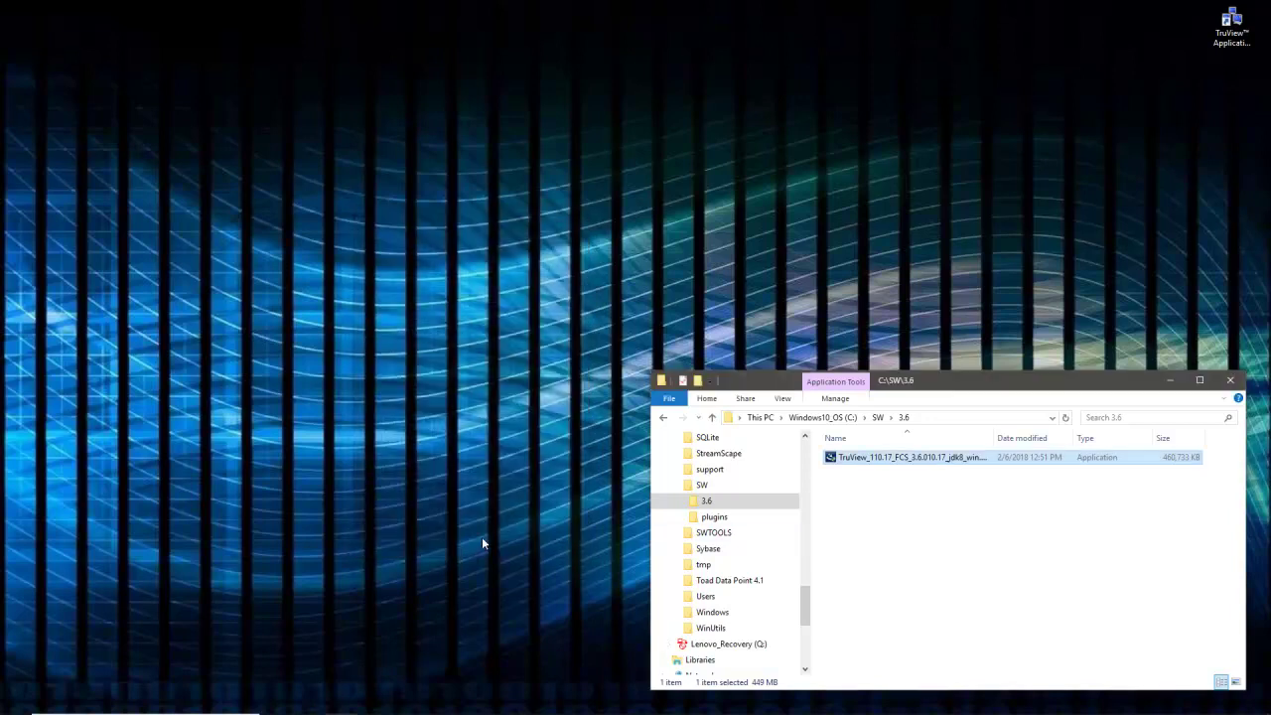
{"action": "double_click", "coordinate": [899, 458]}
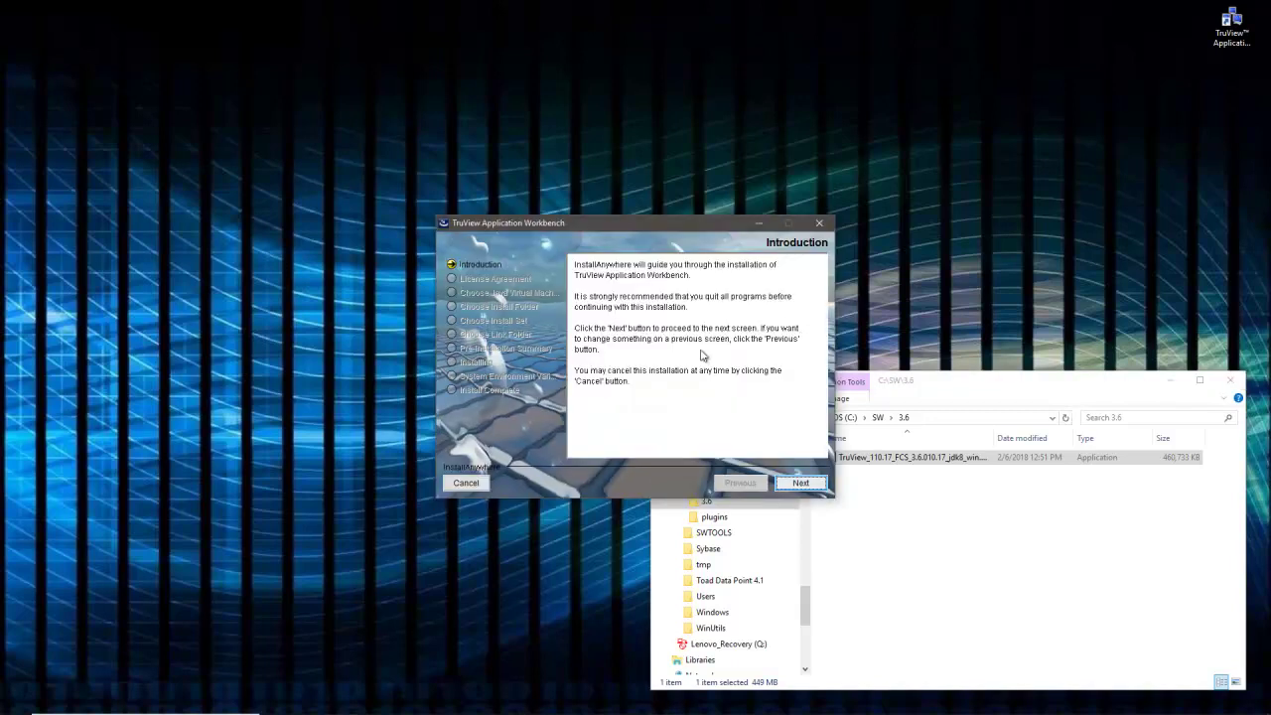
Accept the TruView license agreement terms.
{"action": "left_click", "coordinate": [802, 483]}
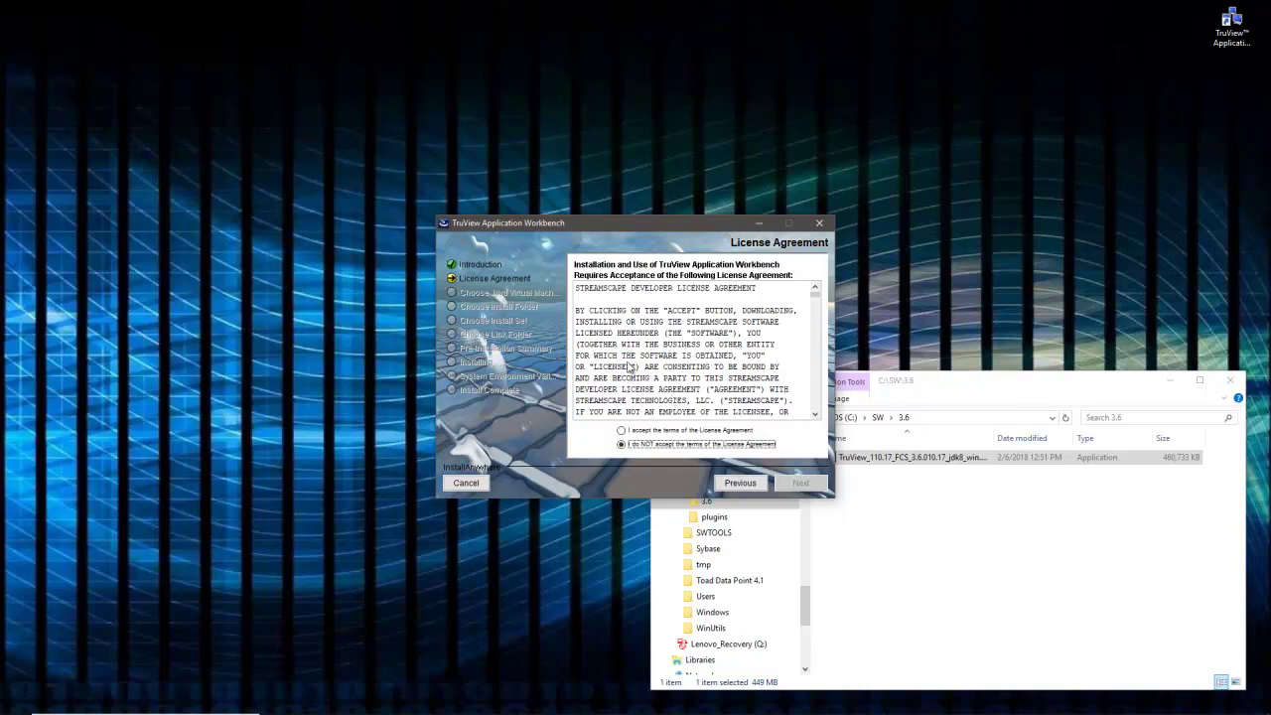
{"action": "left_click", "coordinate": [622, 430]}
{"action": "left_click", "coordinate": [803, 486]}
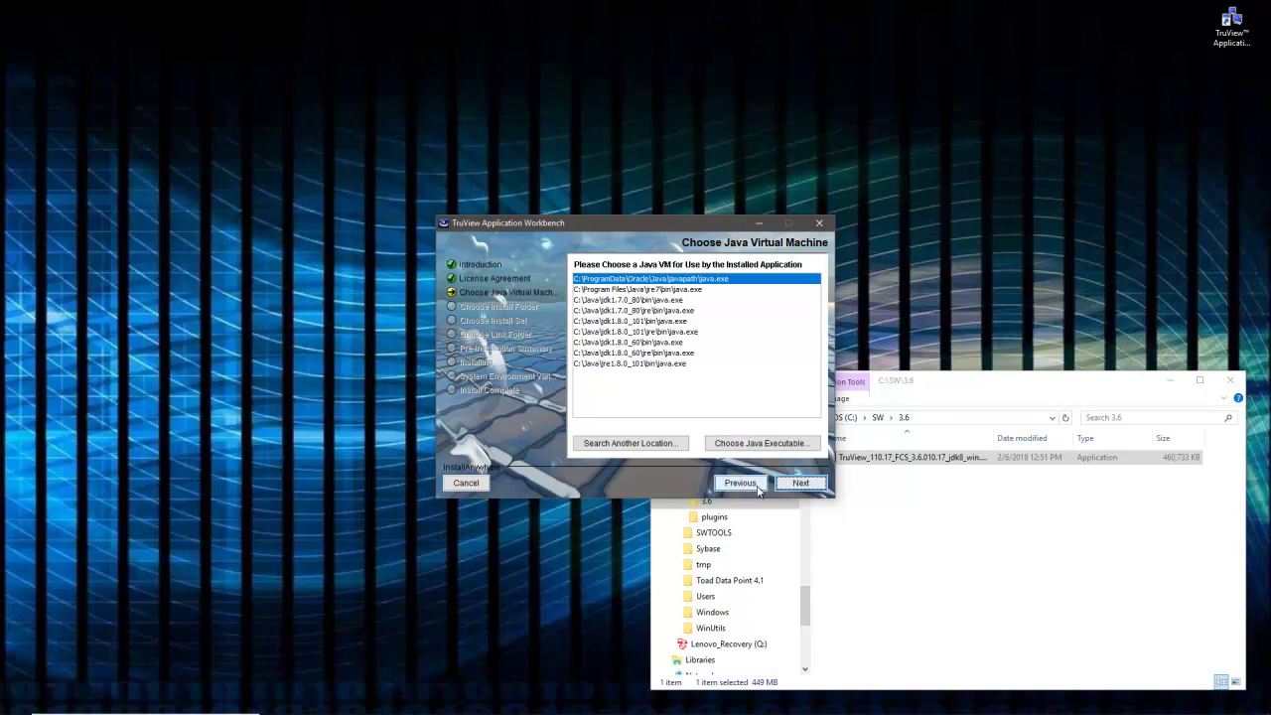
Keep the default Java VM, install folder and Typical install set, and choose the shortcut folder.
{"action": "left_click", "coordinate": [784, 484]}
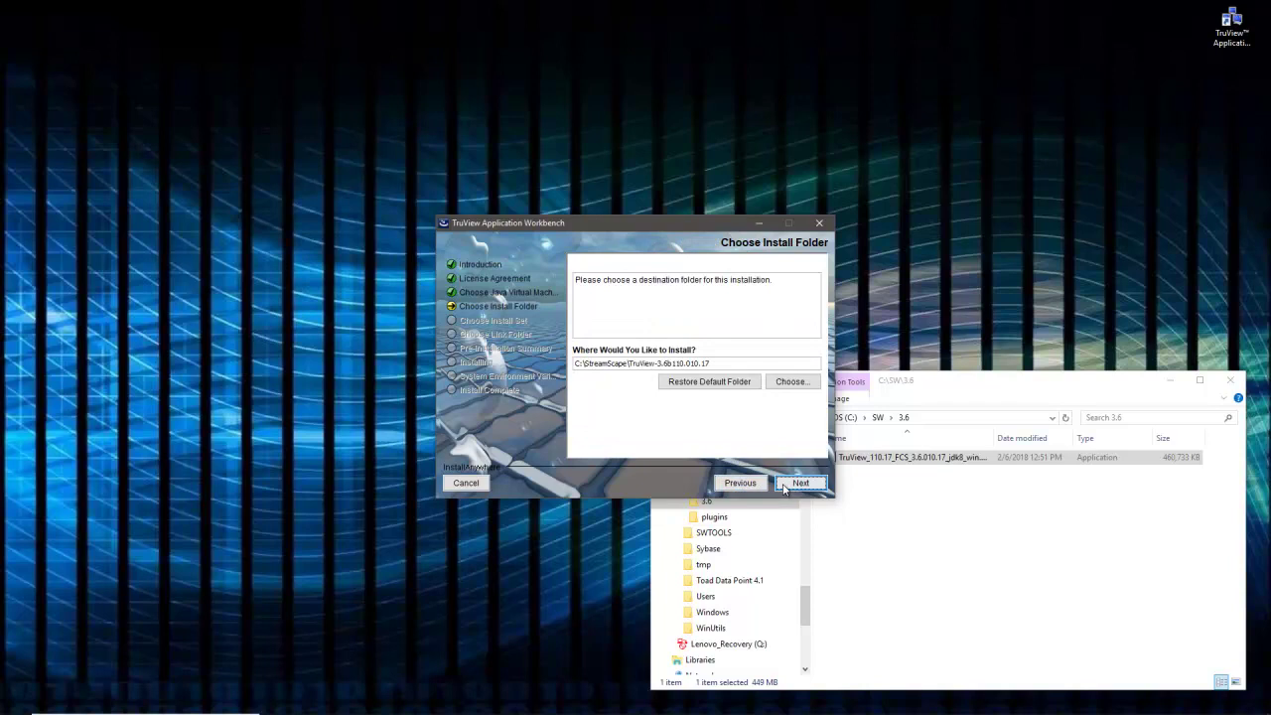
{"action": "left_click", "coordinate": [785, 486]}
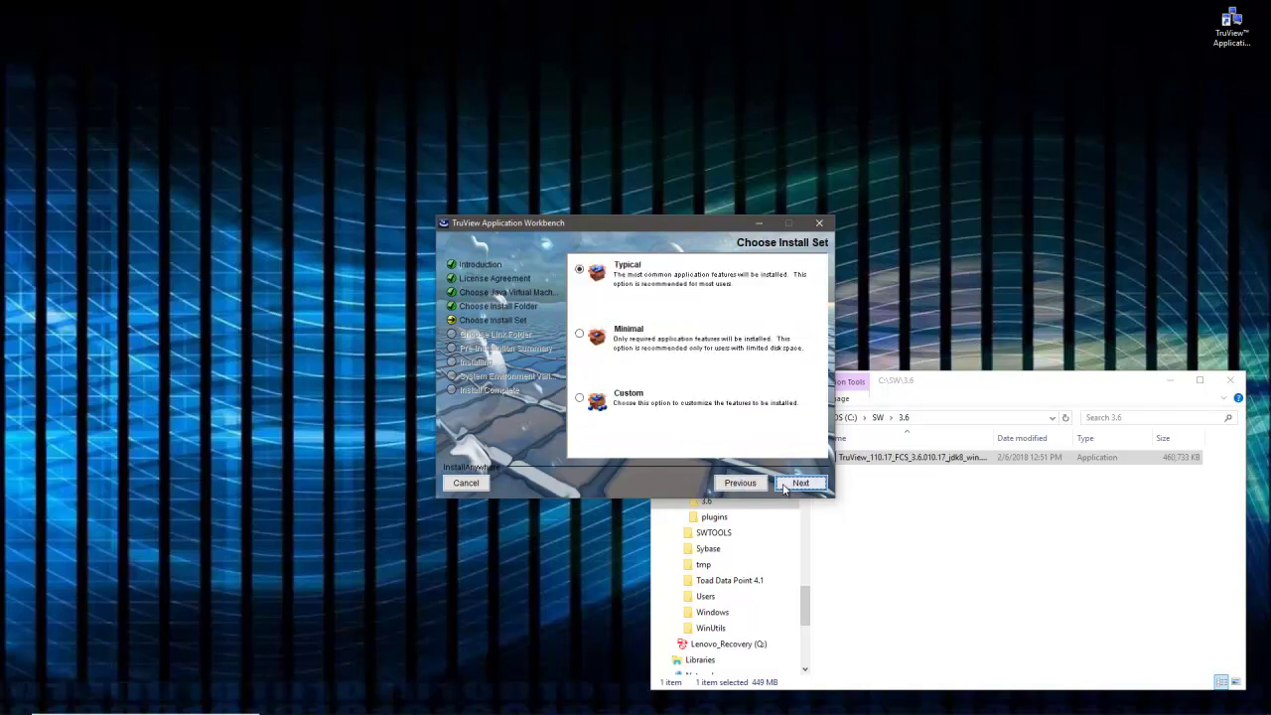
{"action": "left_click", "coordinate": [785, 487]}
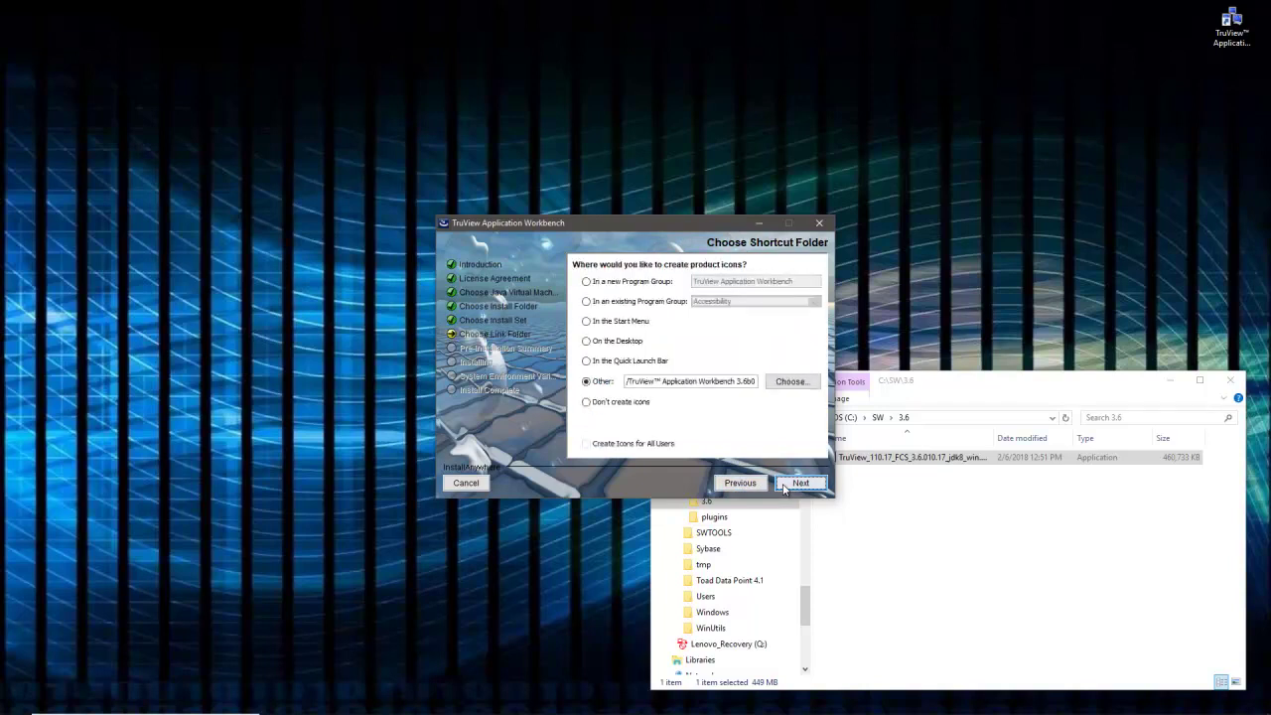
{"action": "left_click", "coordinate": [586, 301]}
{"action": "left_click", "coordinate": [801, 483]}
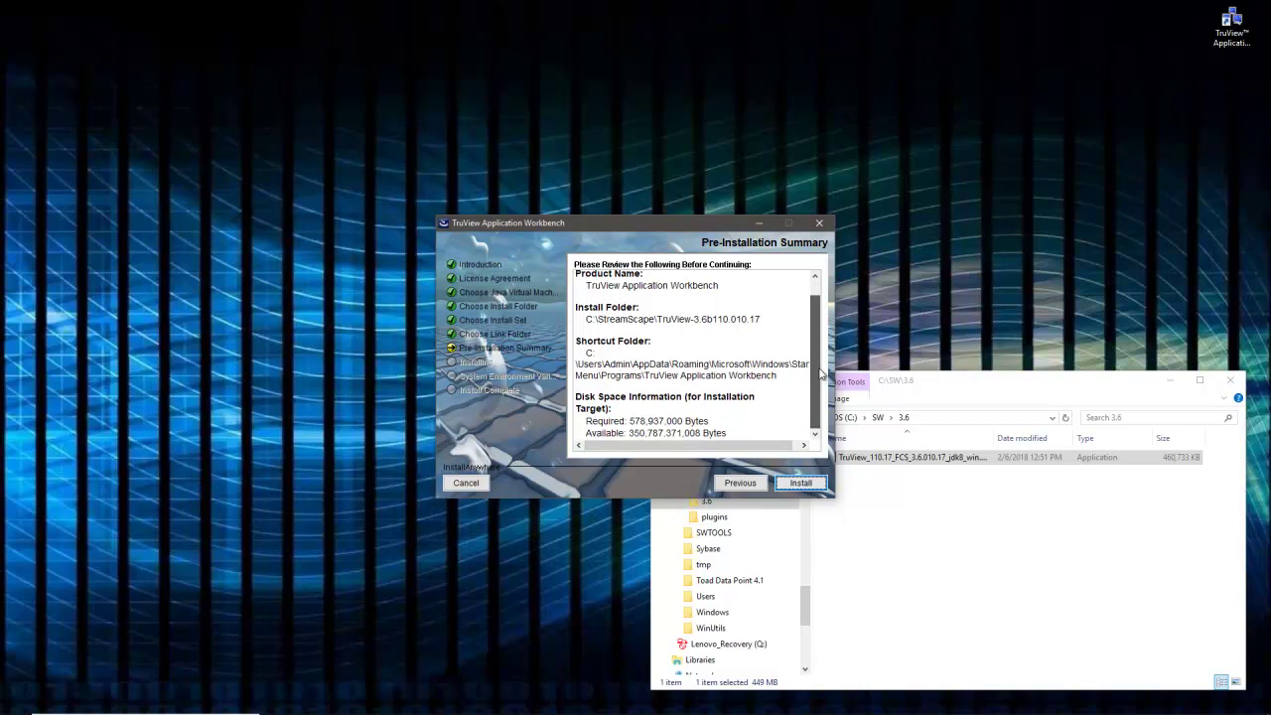
{"action": "scroll", "coordinate": [820, 364], "scroll_direction": "down", "scroll_amount": 1}
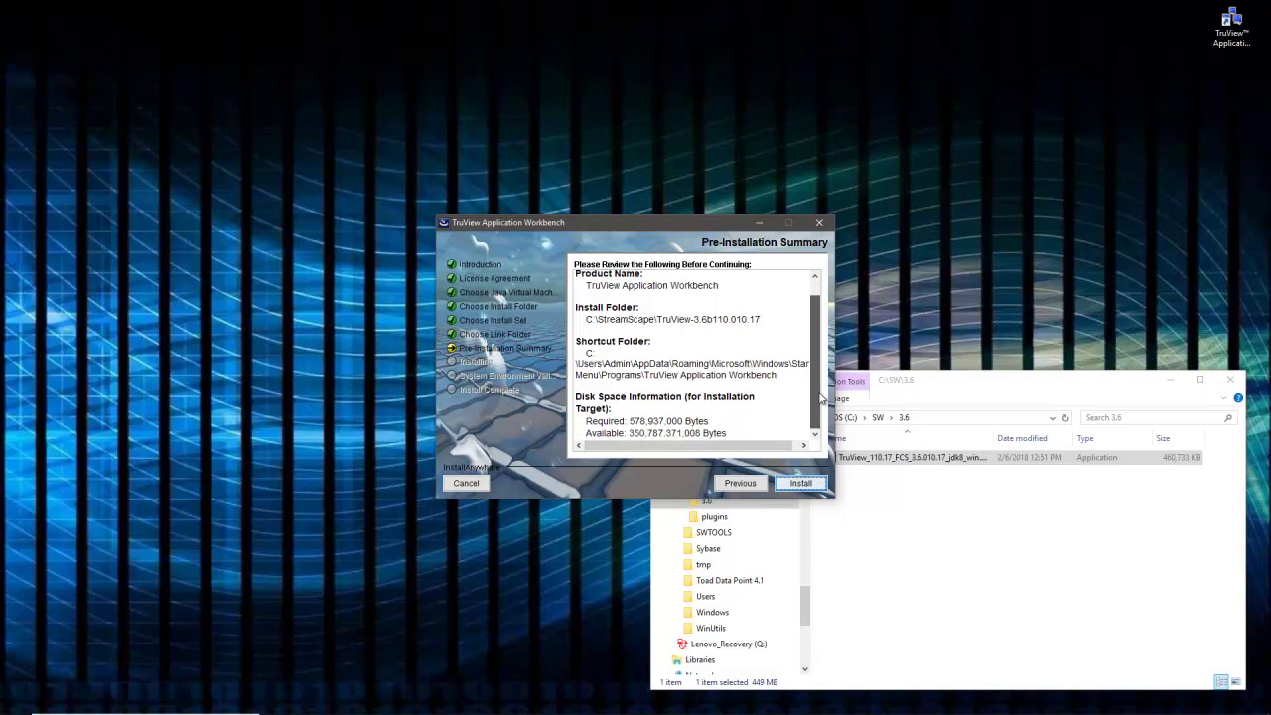
Install TruView Application Workbench into C:\StreamScape\TruView-3.6b110.010.17 and wait for completion.
{"action": "left_click", "coordinate": [800, 485]}
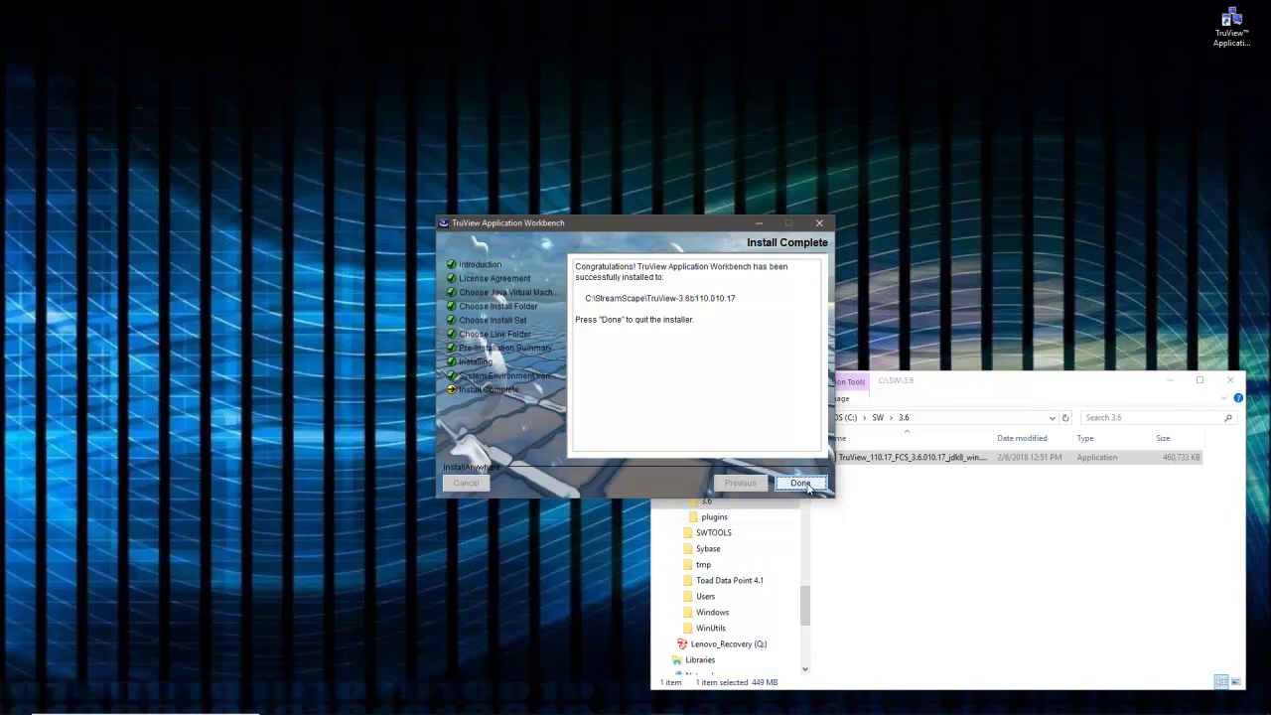
Close the finished installer and set the TruView desktop shortcut's high DPI scaling override to System.
{"action": "left_click", "coordinate": [802, 483]}
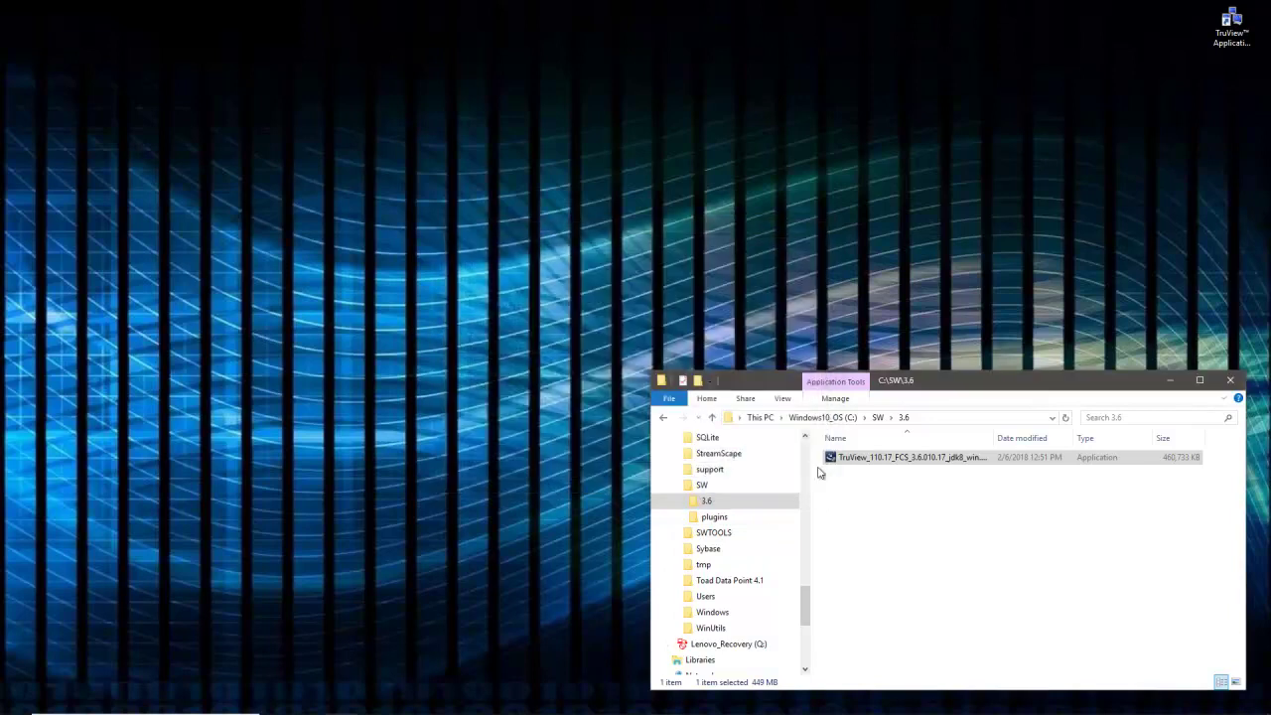
{"action": "right_click", "coordinate": [1232, 42]}
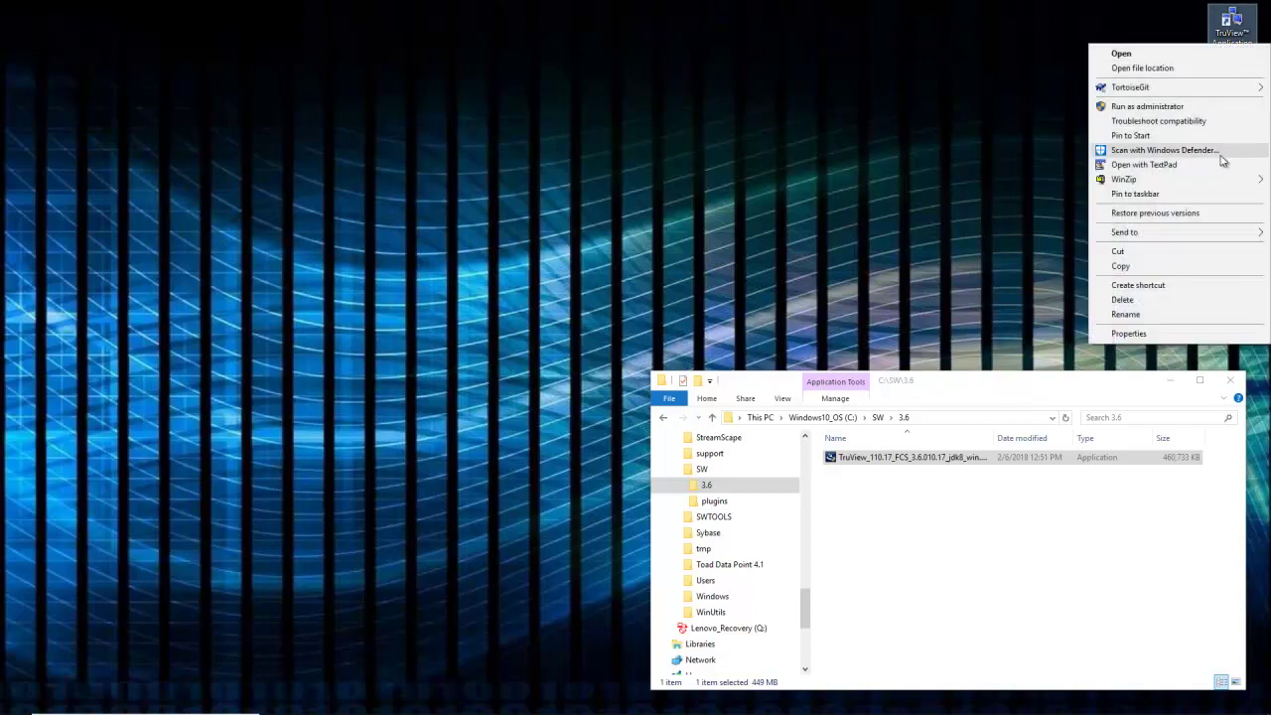
{"action": "left_click", "coordinate": [1158, 338]}
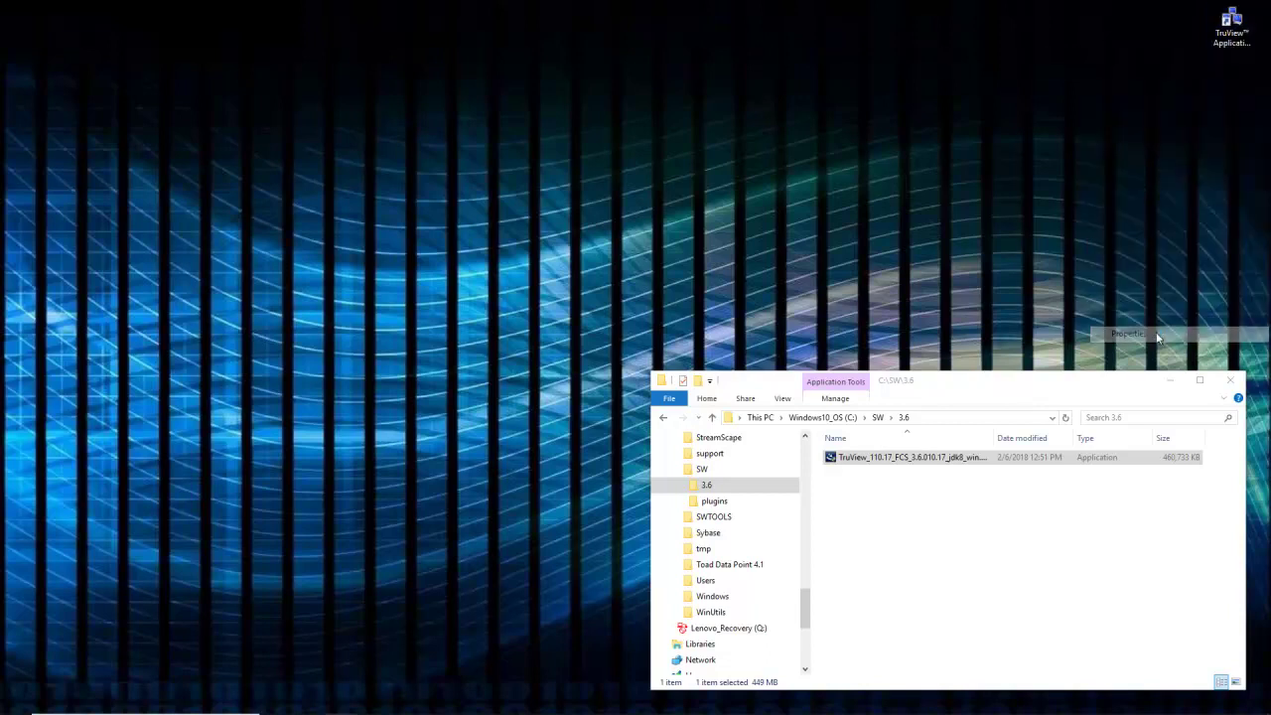
{"action": "left_click", "coordinate": [1207, 87]}
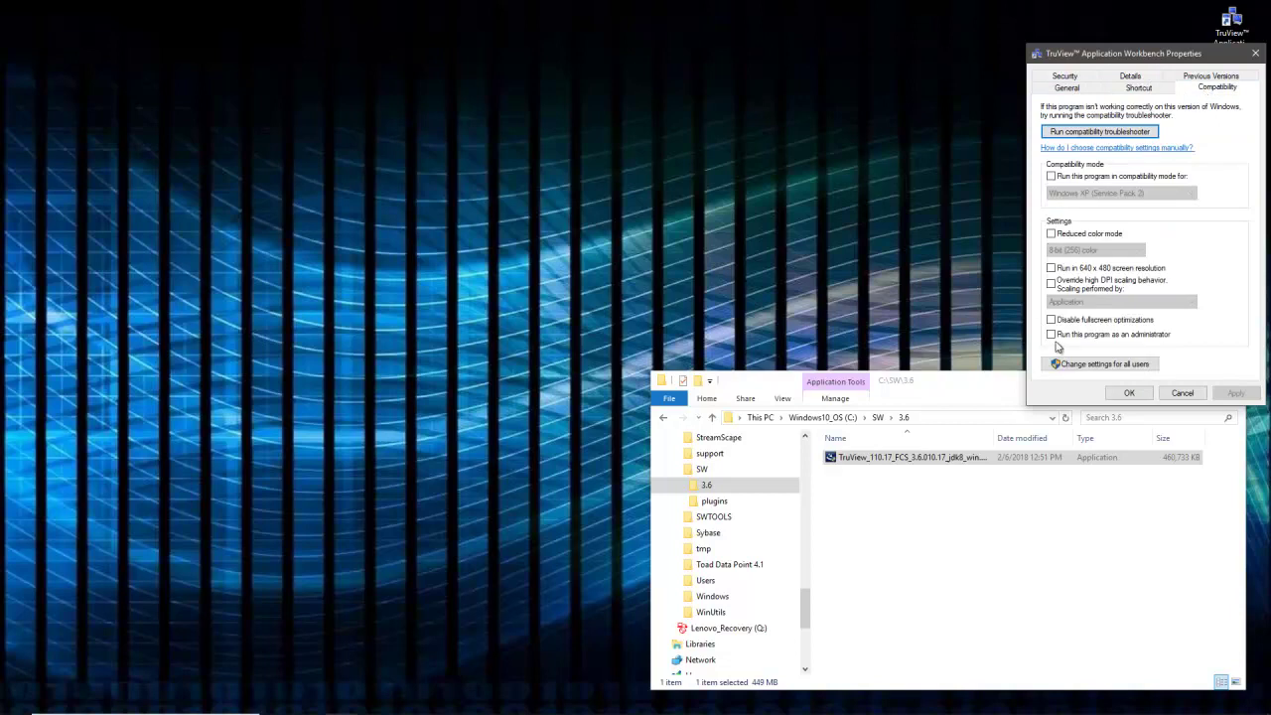
{"action": "left_click", "coordinate": [1061, 290]}
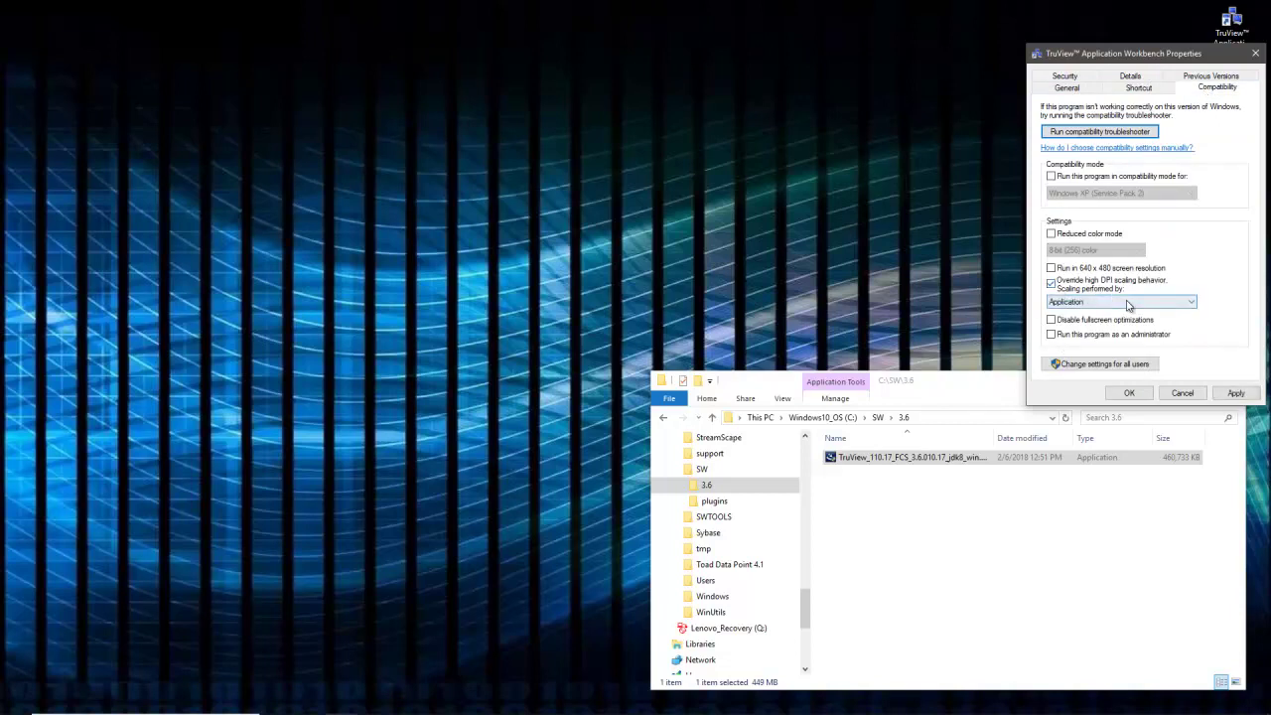
{"action": "left_click", "coordinate": [1121, 302]}
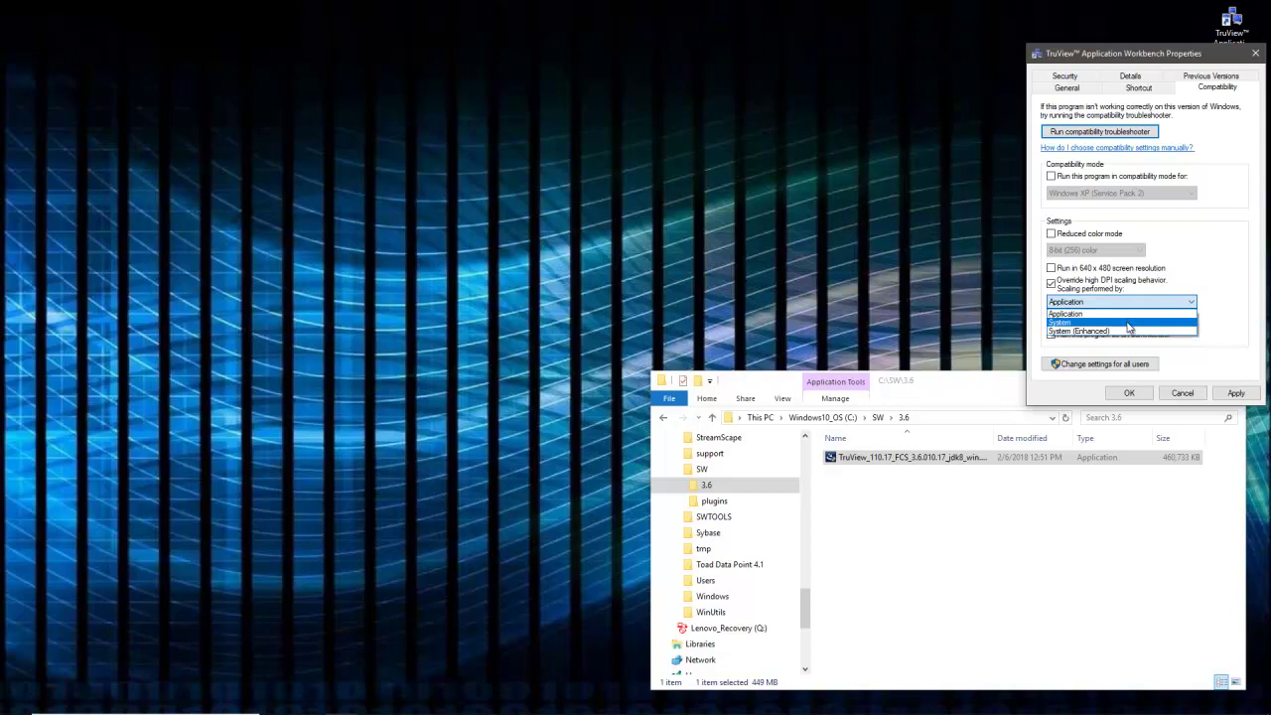
{"action": "left_click", "coordinate": [1129, 325]}
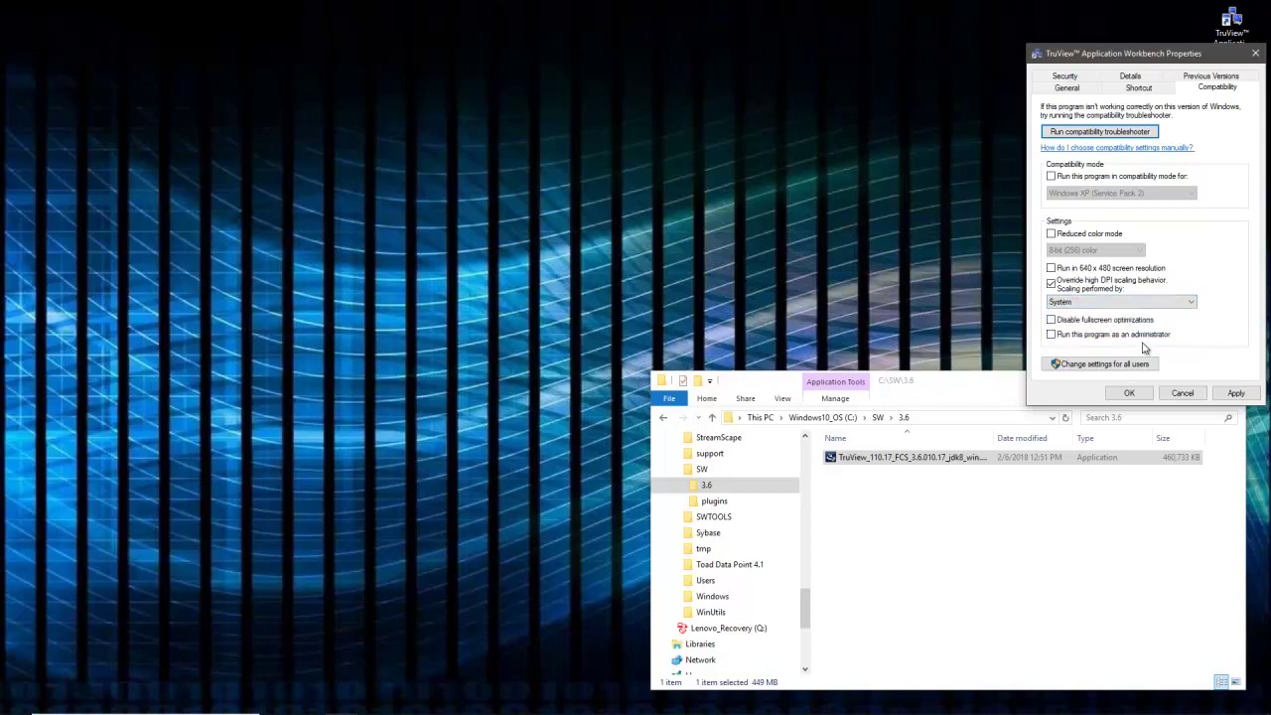
{"action": "left_click", "coordinate": [1247, 394]}
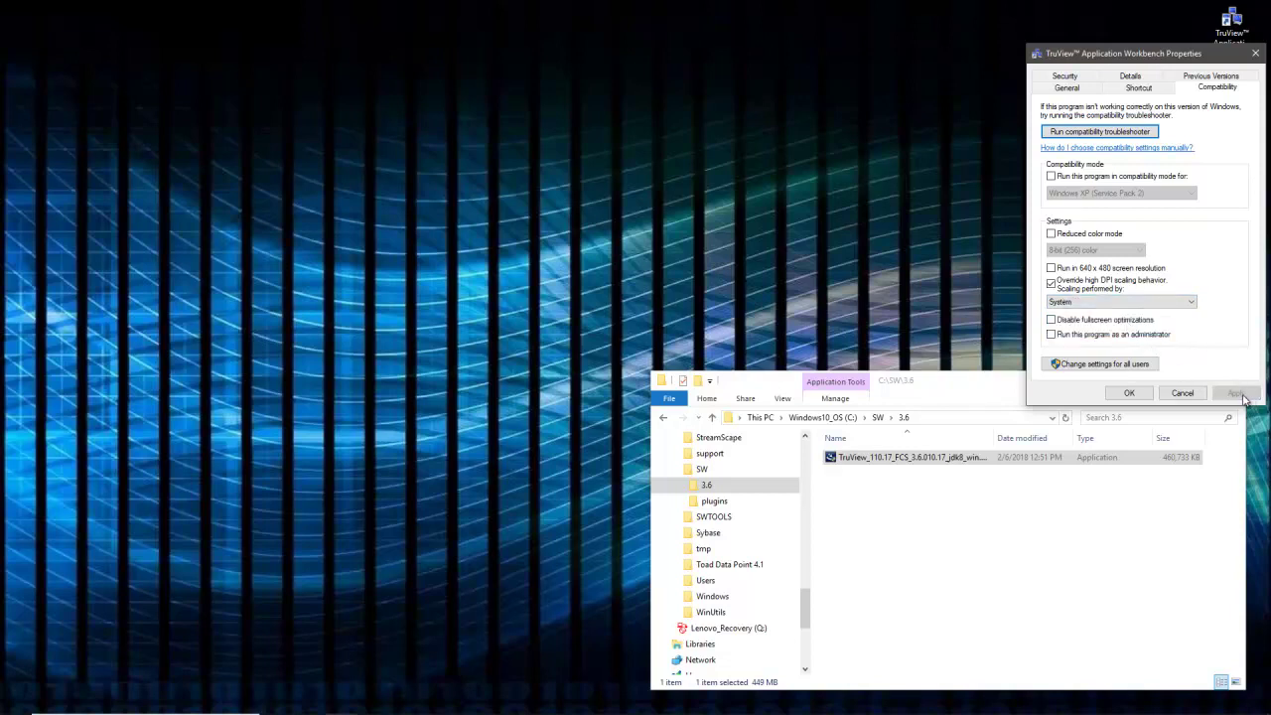
{"action": "left_click", "coordinate": [1141, 393]}
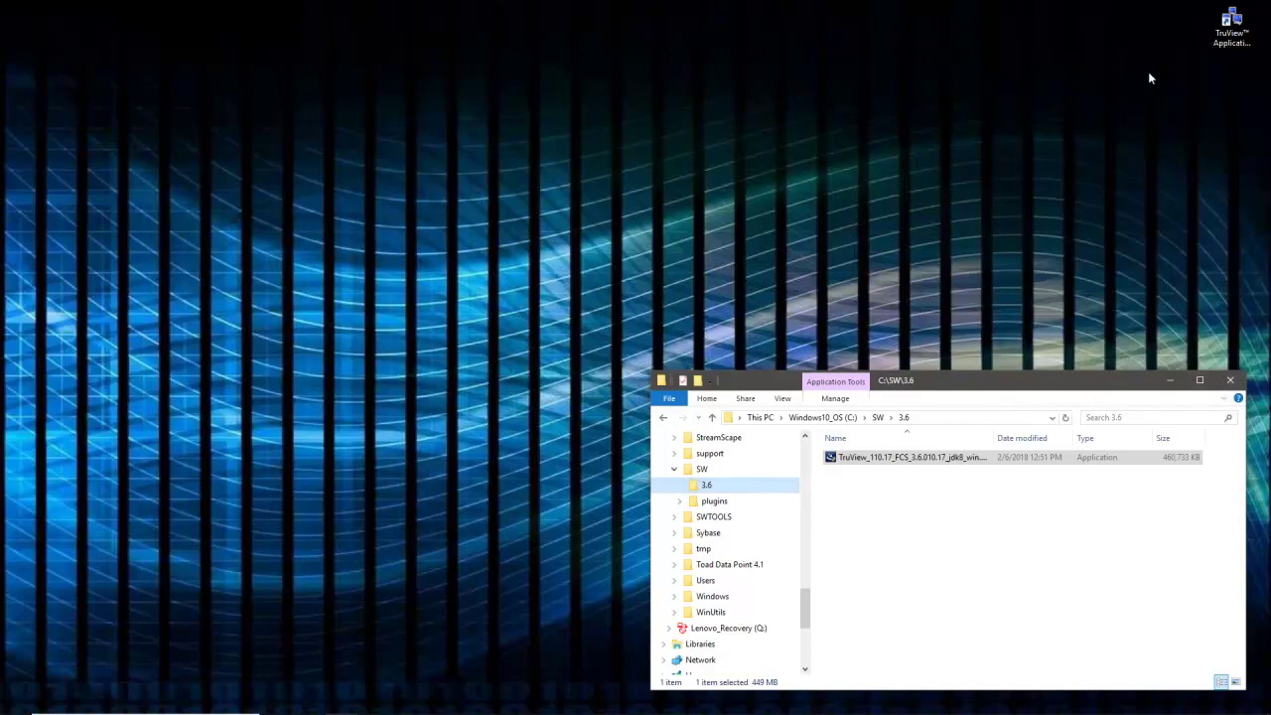
Launch TruView Application Workbench from its desktop shortcut.
{"action": "double_click", "coordinate": [1240, 33]}
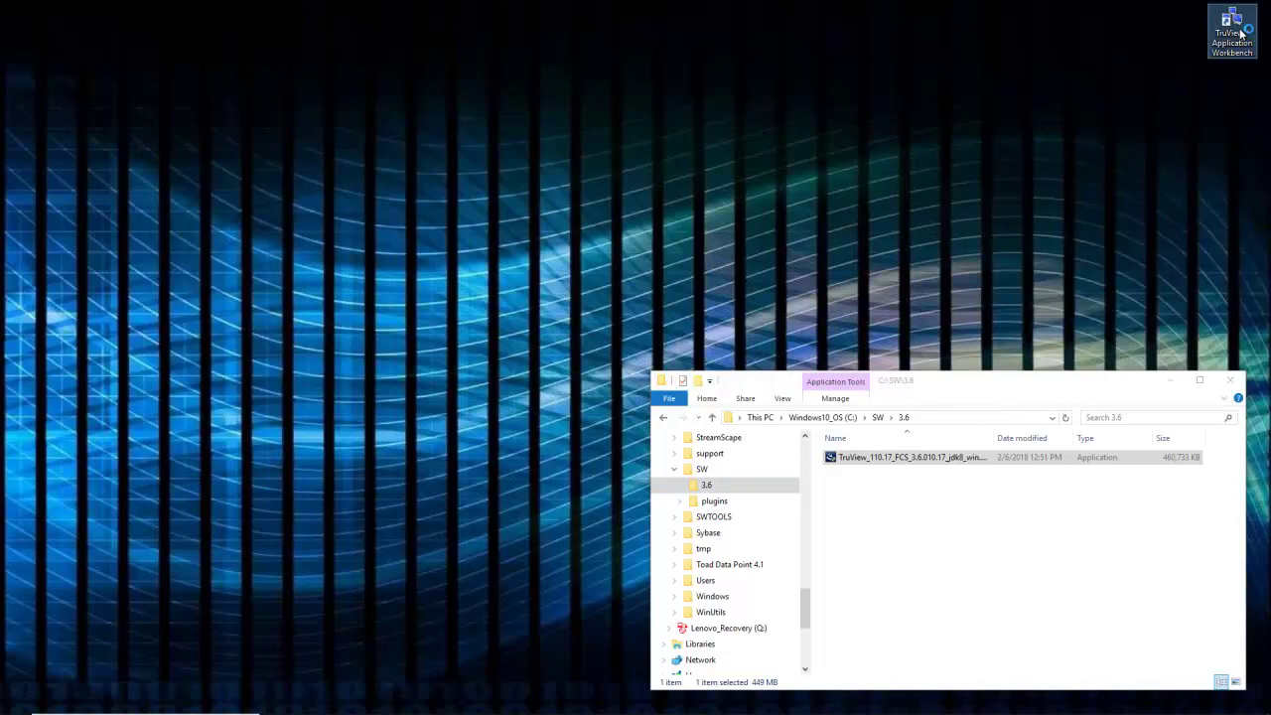